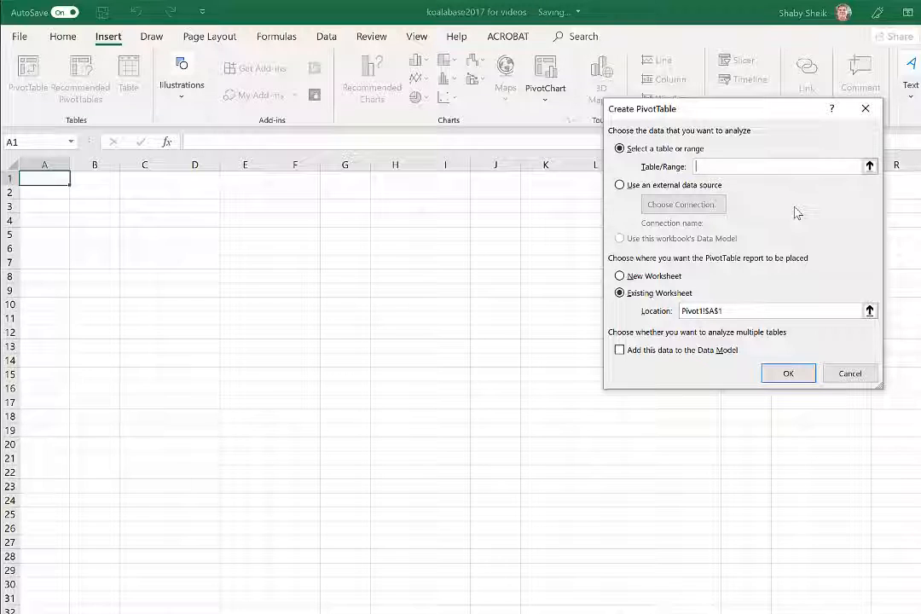
- Create a PivotTable from the source range koalabase2017!a1:ak39907, placed on the existing Pivot1 sheet at cell A1
{"action": "type", "text": "koalabase2017"}
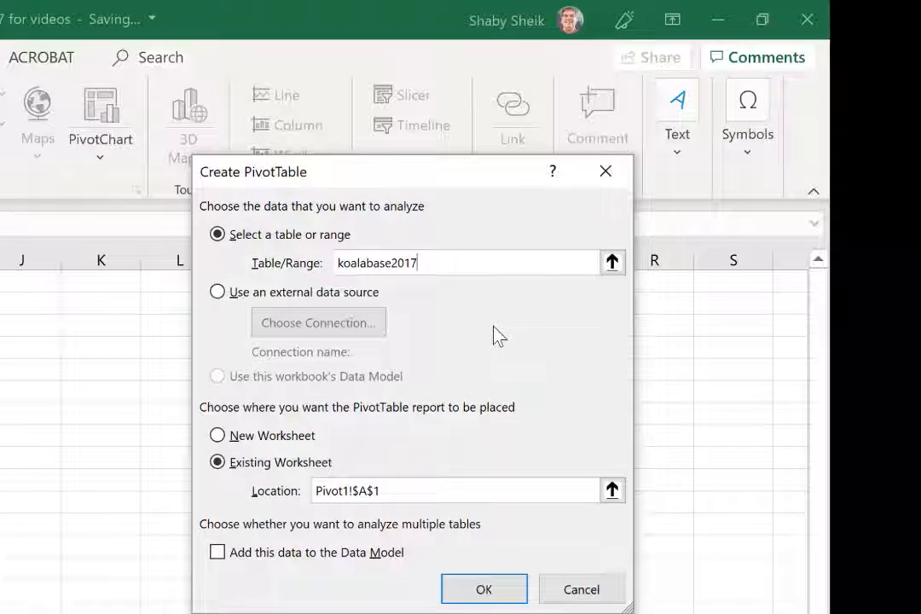
{"action": "type", "text": "!"}
{"action": "type", "text": "a1:ak"}
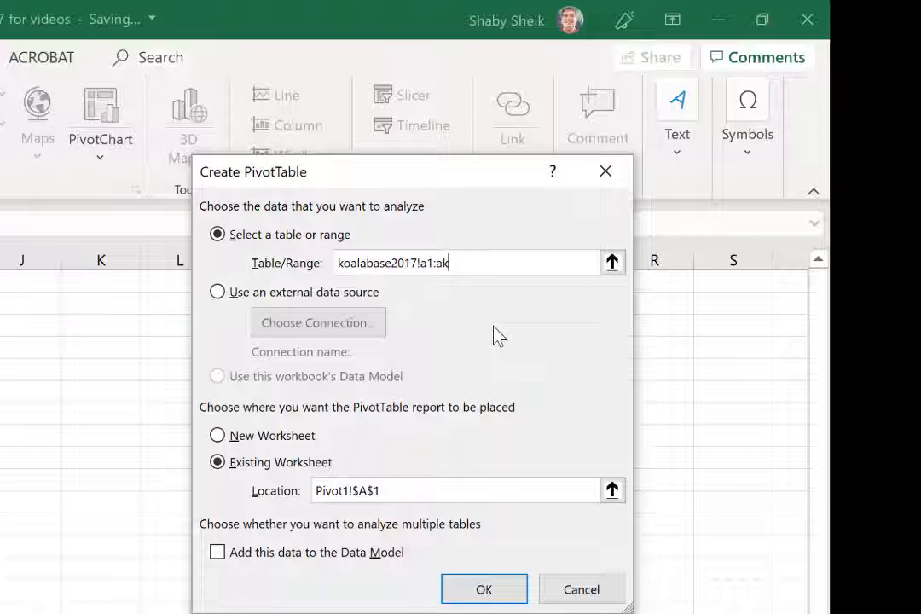
{"action": "type", "text": "39907"}
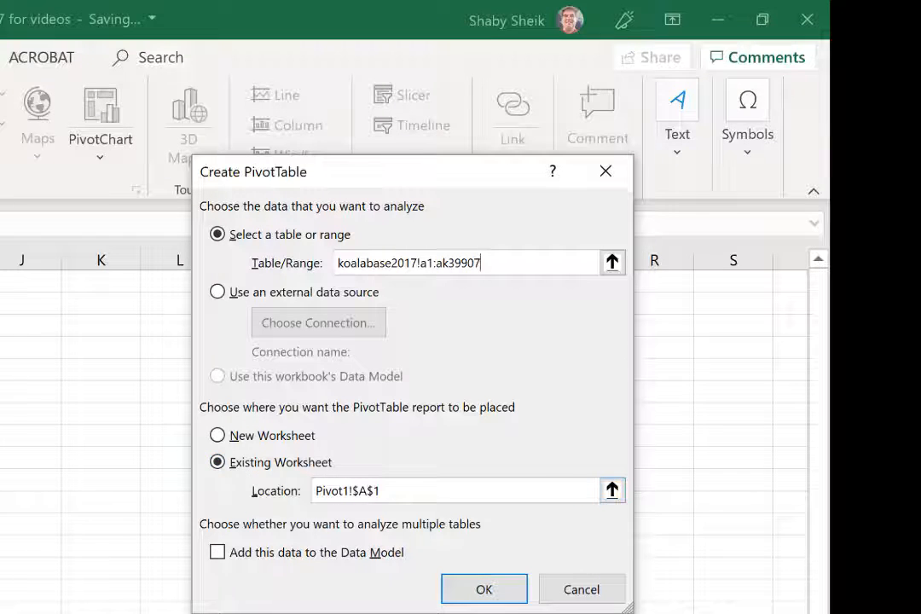
{"action": "left_click", "coordinate": [493, 595]}
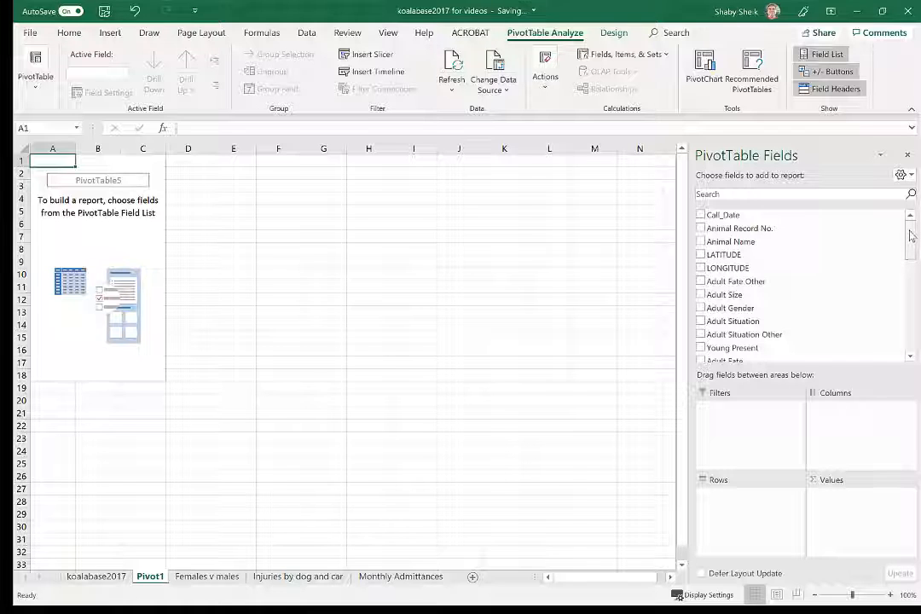
- Add Koala Suburb as the PivotTable's row field and Conjunctivitis as its report filter
{"action": "left_click_drag", "start_coordinate": [911, 237], "coordinate": [911, 279]}
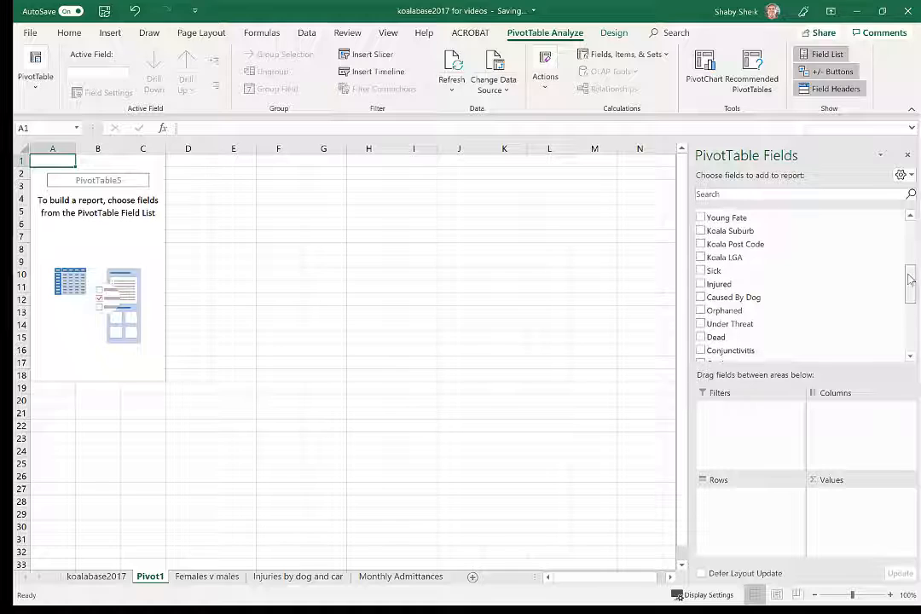
{"action": "left_click", "coordinate": [700, 231]}
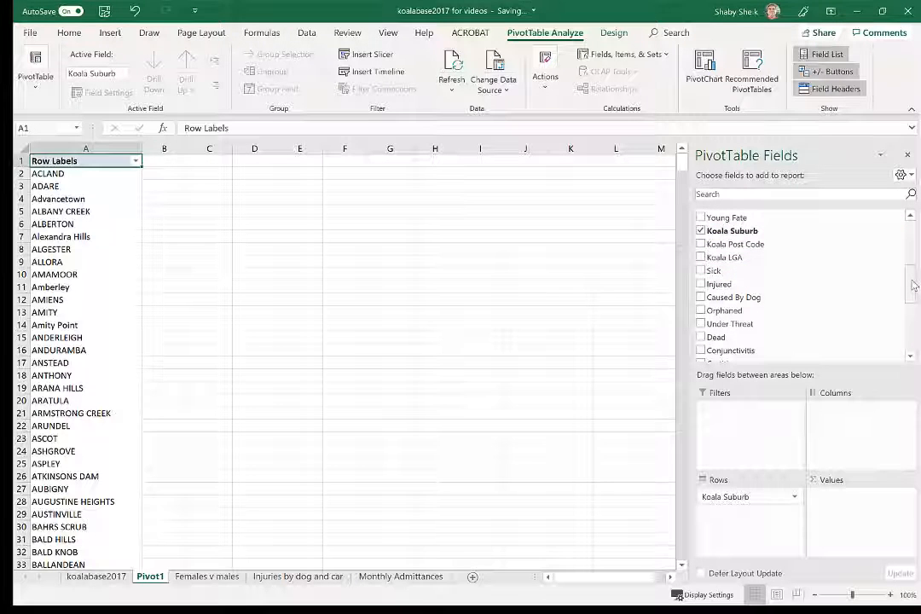
{"action": "scroll", "coordinate": [912, 285], "scroll_direction": "down", "scroll_amount": 2}
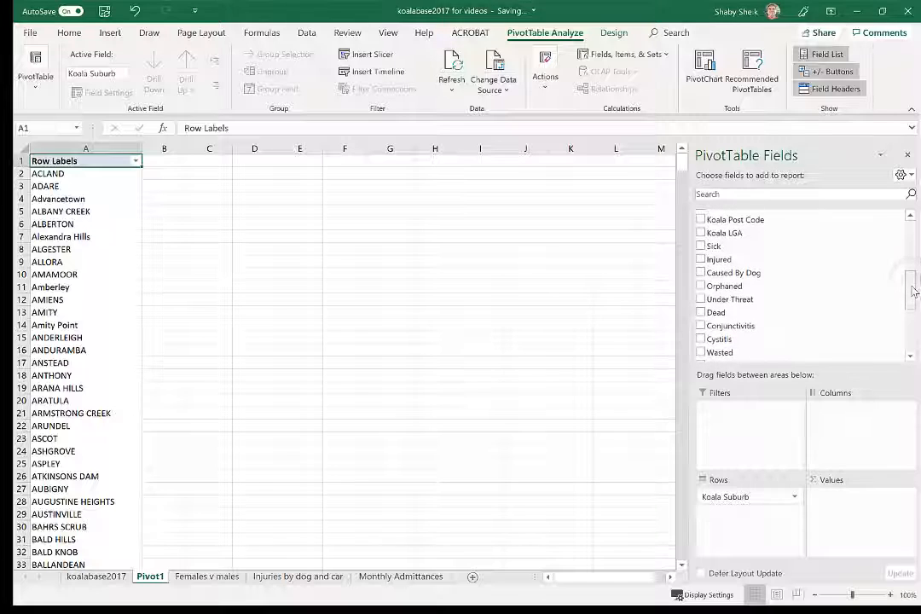
{"action": "left_click", "coordinate": [701, 328]}
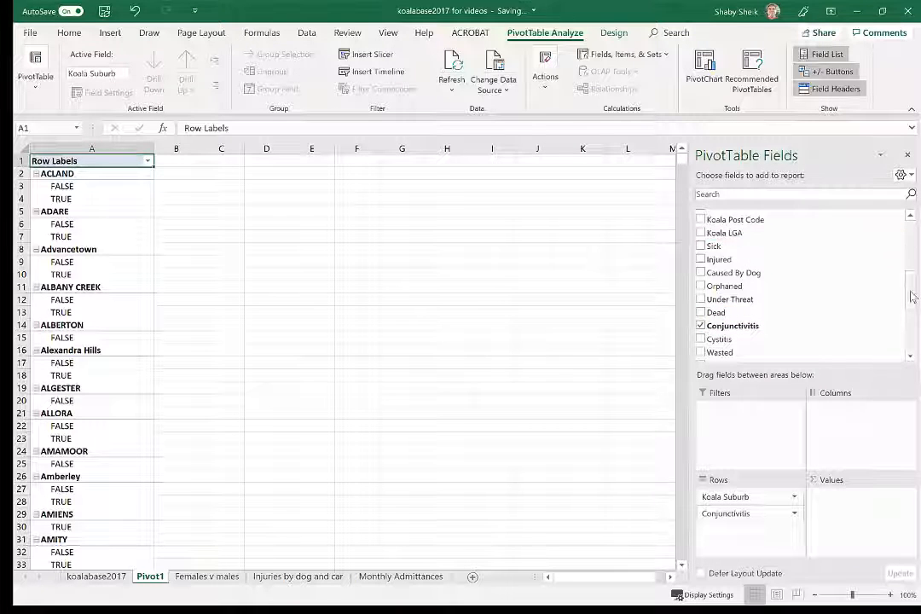
{"action": "scroll", "coordinate": [911, 294], "scroll_direction": "up", "scroll_amount": 1}
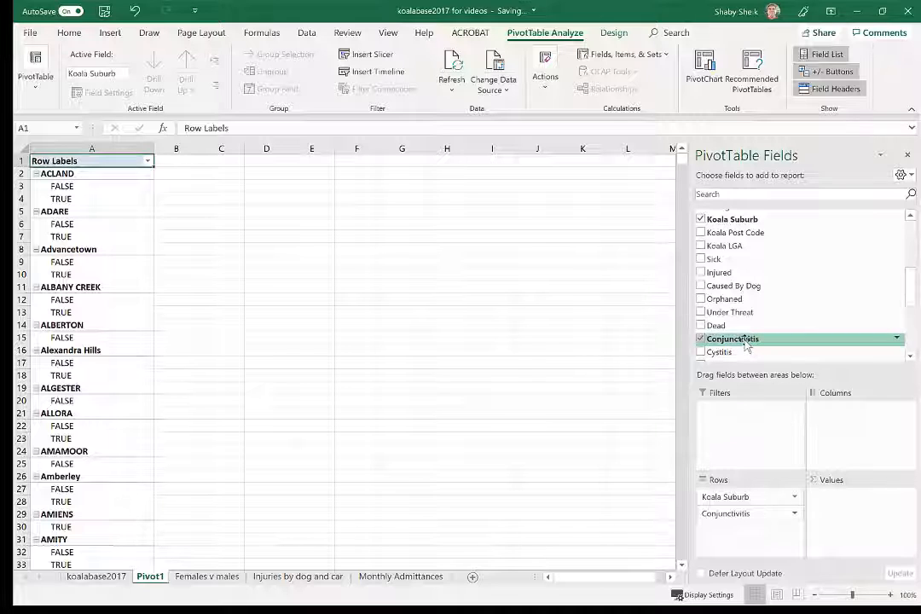
{"action": "left_click_drag", "start_coordinate": [746, 341], "coordinate": [733, 414]}
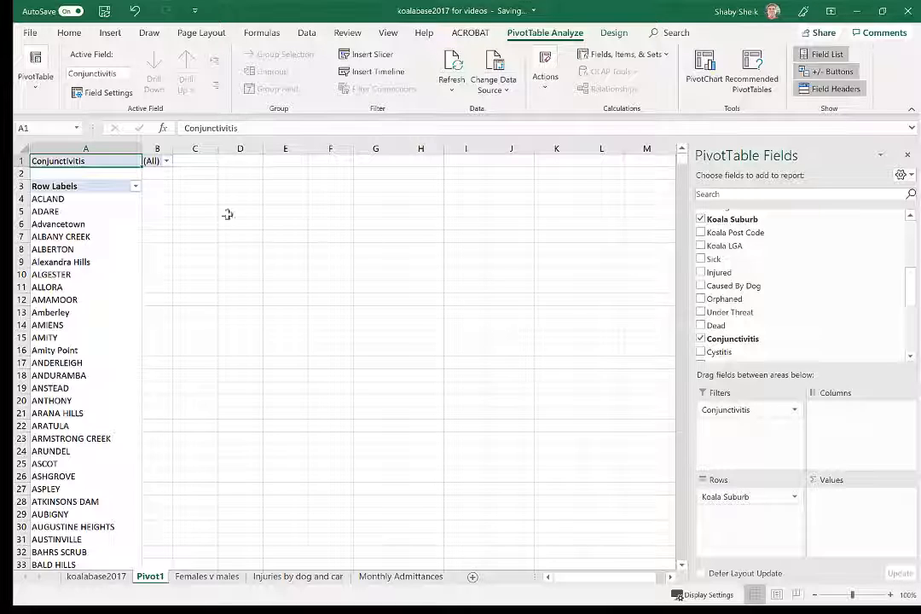
{"action": "left_click", "coordinate": [167, 161]}
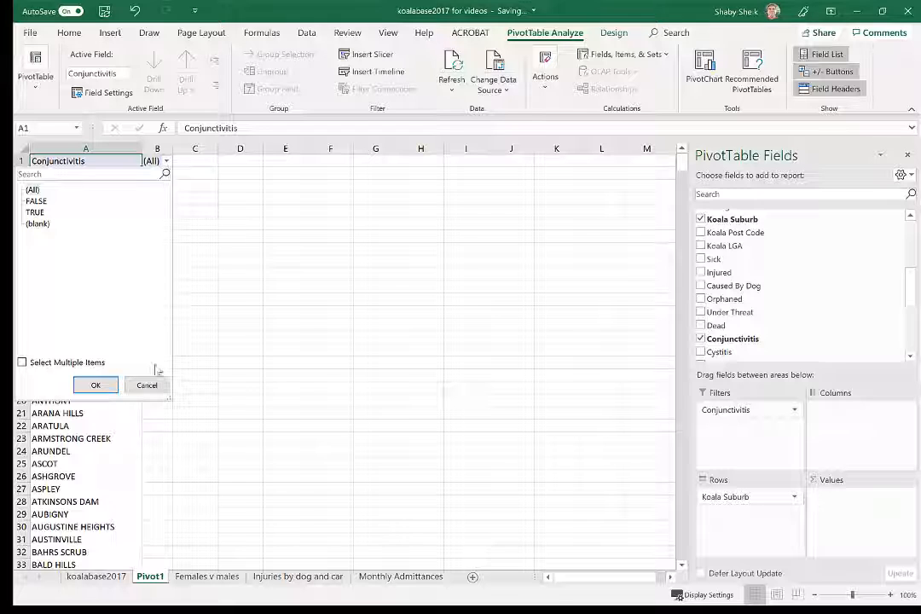
{"action": "left_click", "coordinate": [247, 349]}
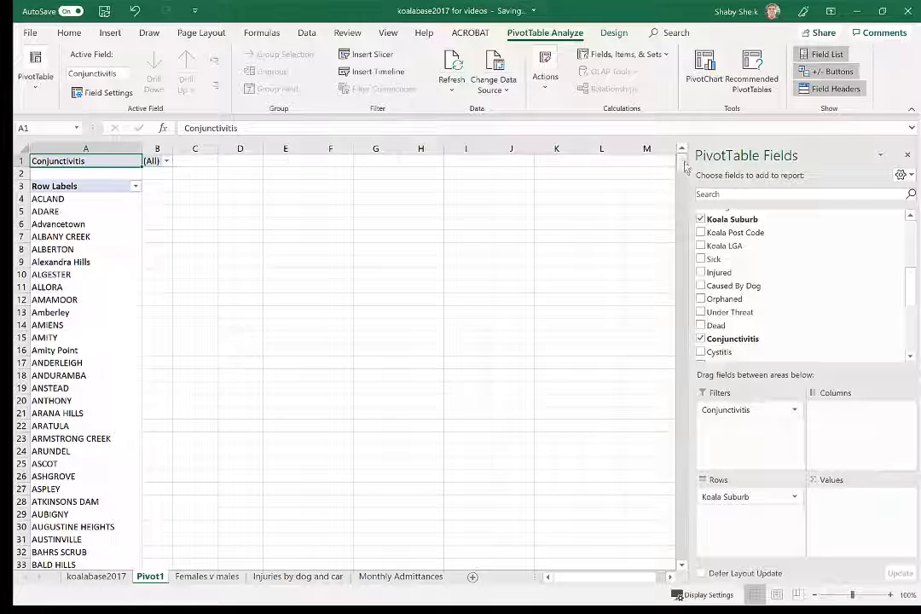
- Add Conjunctivitis to the PivotTable values as a count for each suburb
{"action": "left_click_drag", "start_coordinate": [681, 159], "coordinate": [682, 548]}
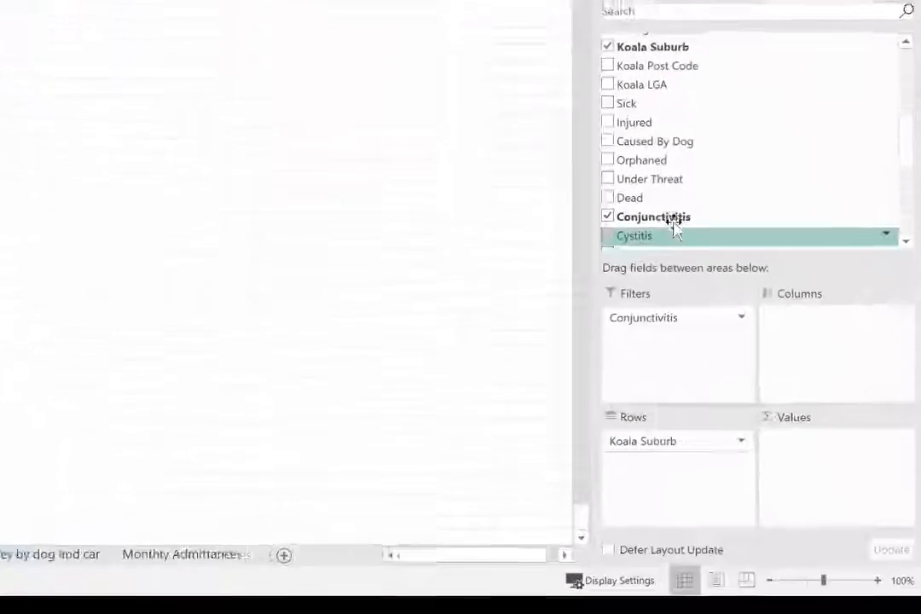
{"action": "left_click_drag", "start_coordinate": [672, 218], "coordinate": [822, 458]}
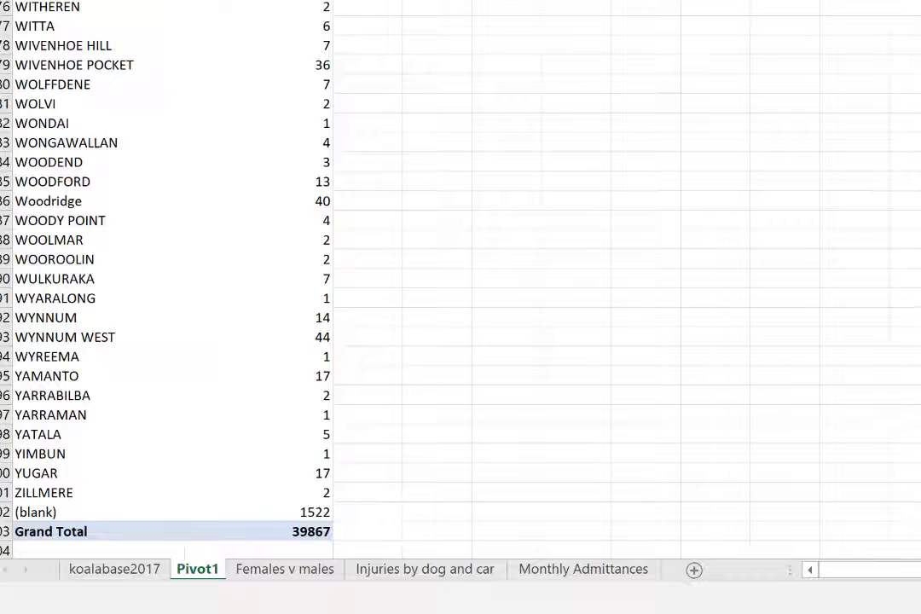
{"action": "left_click_drag", "start_coordinate": [920, 526], "coordinate": [920, 0]}
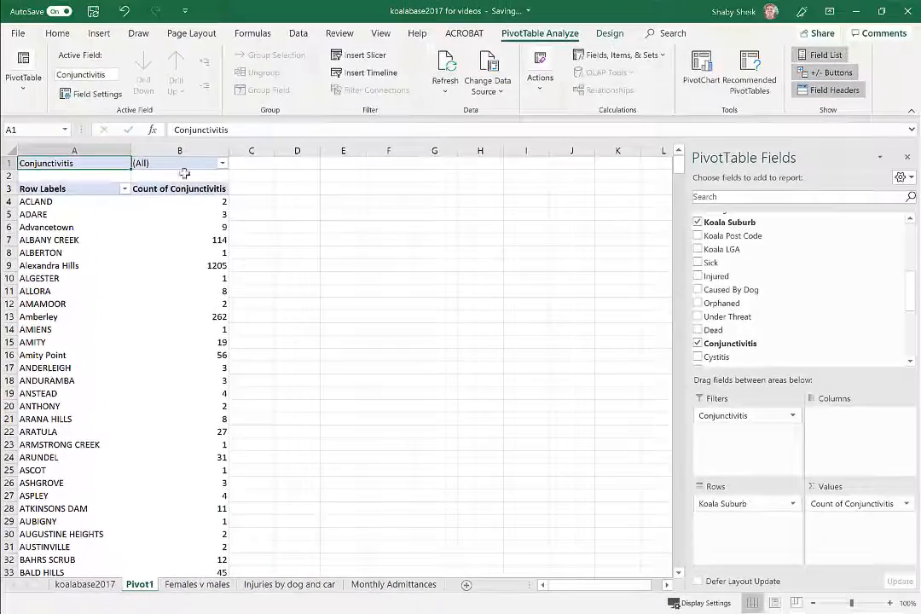
- Set the Conjunctivitis report filter to TRUE and check the resulting suburb list down to its grand total
{"action": "left_click", "coordinate": [223, 160]}
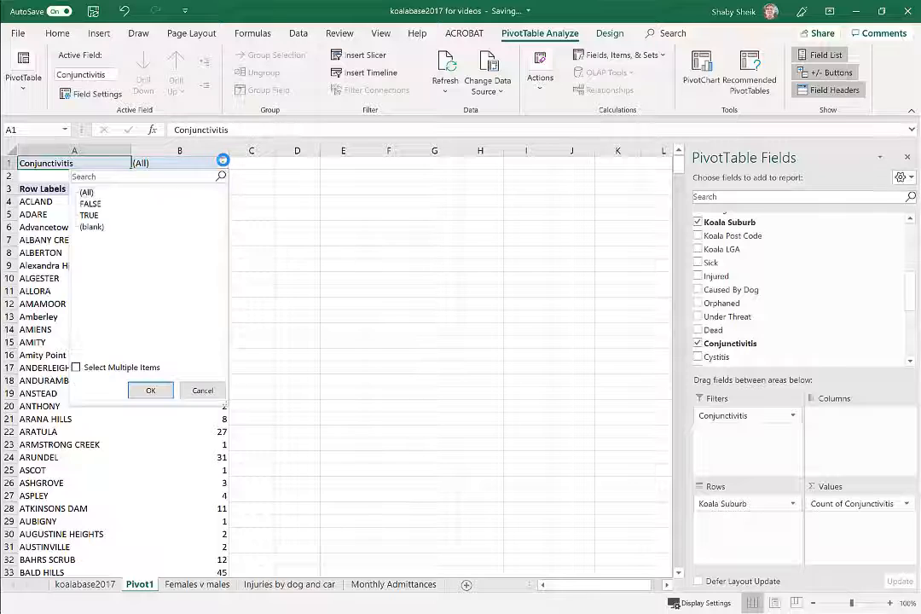
{"action": "left_click", "coordinate": [89, 215]}
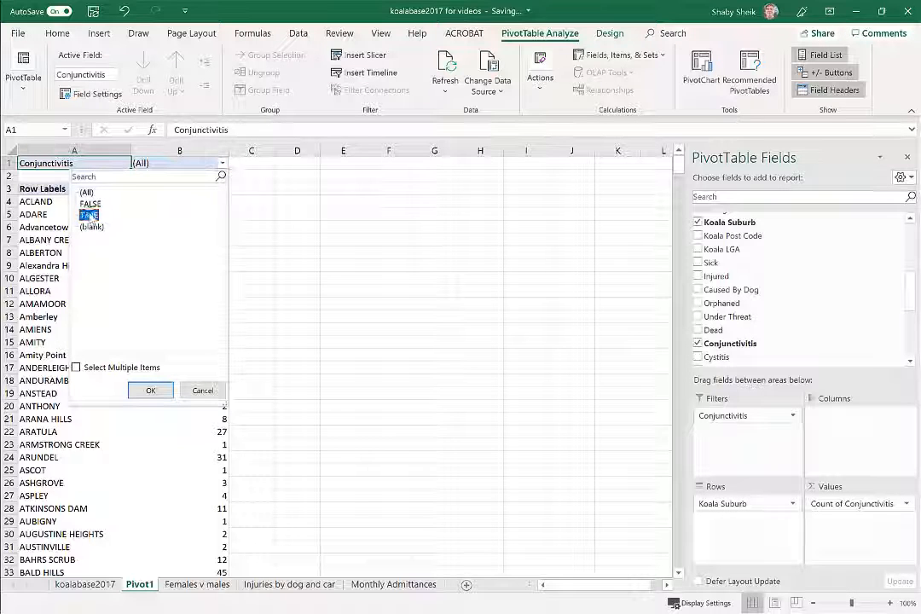
{"action": "left_click", "coordinate": [148, 394]}
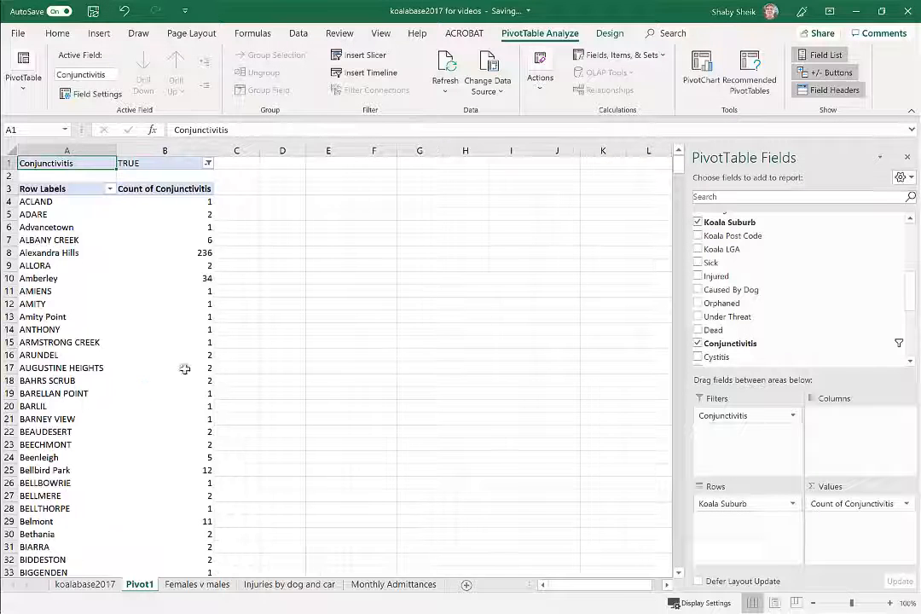
{"action": "left_click_drag", "start_coordinate": [681, 165], "coordinate": [678, 548]}
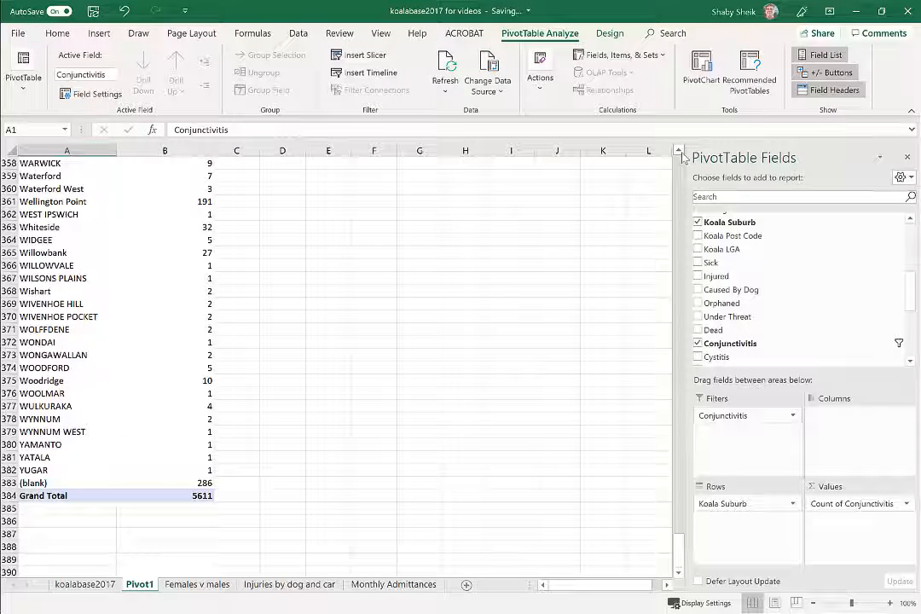
{"action": "key", "text": "ctrl+Home"}
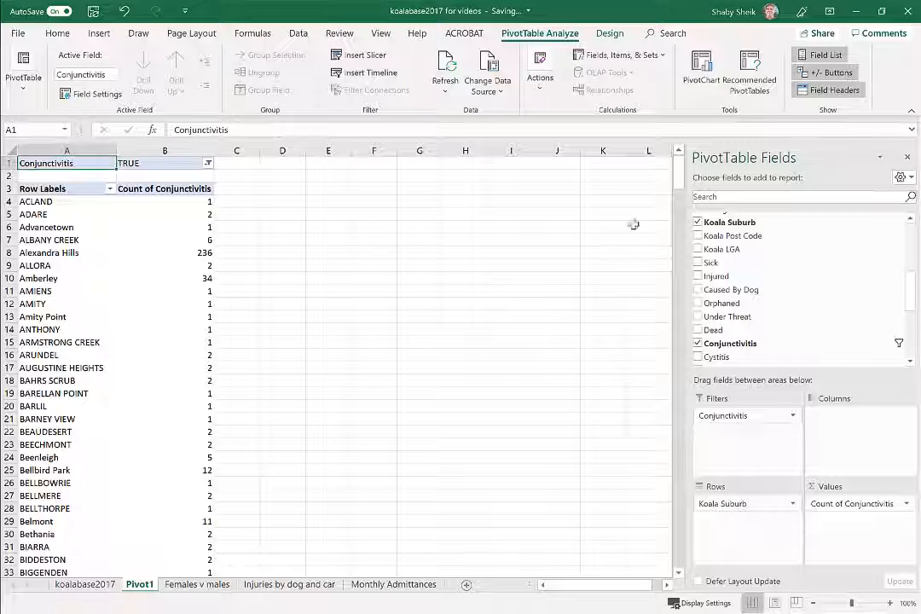
- Insert the default column PivotChart from the filtered PivotTable and place it, widened, beside the data
{"action": "left_click", "coordinate": [704, 72]}
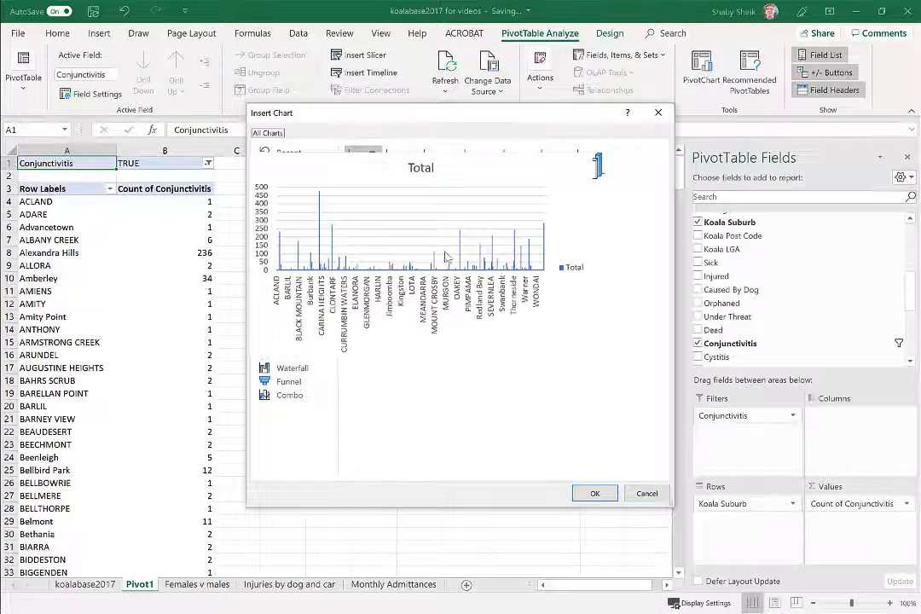
{"action": "left_click", "coordinate": [594, 494]}
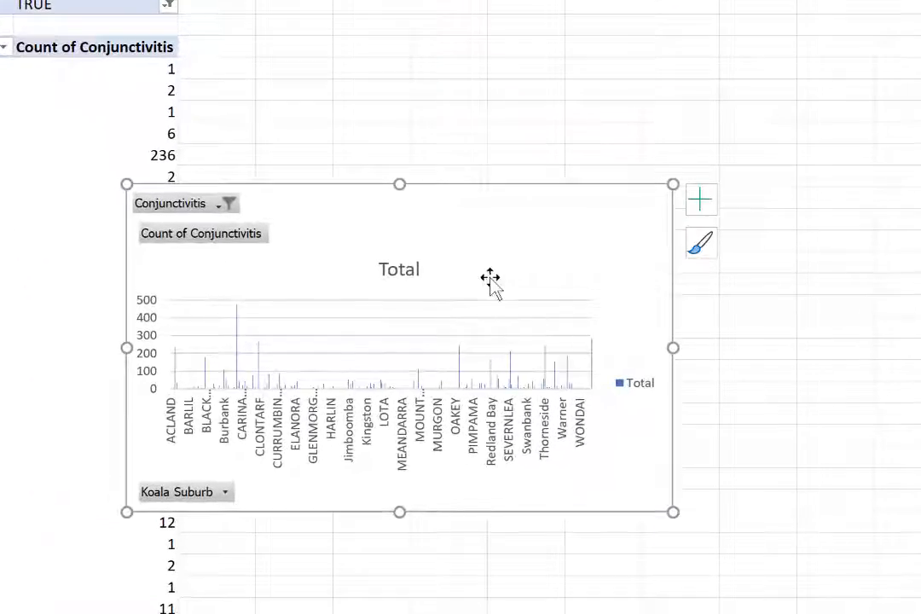
{"action": "mouse_move", "coordinate": [505, 251]}
{"action": "left_mouse_down"}
{"action": "mouse_move", "coordinate": [629, 141]}
{"action": "mouse_move", "coordinate": [616, 134]}
{"action": "mouse_move", "coordinate": [740, 161]}
{"action": "left_mouse_up"}
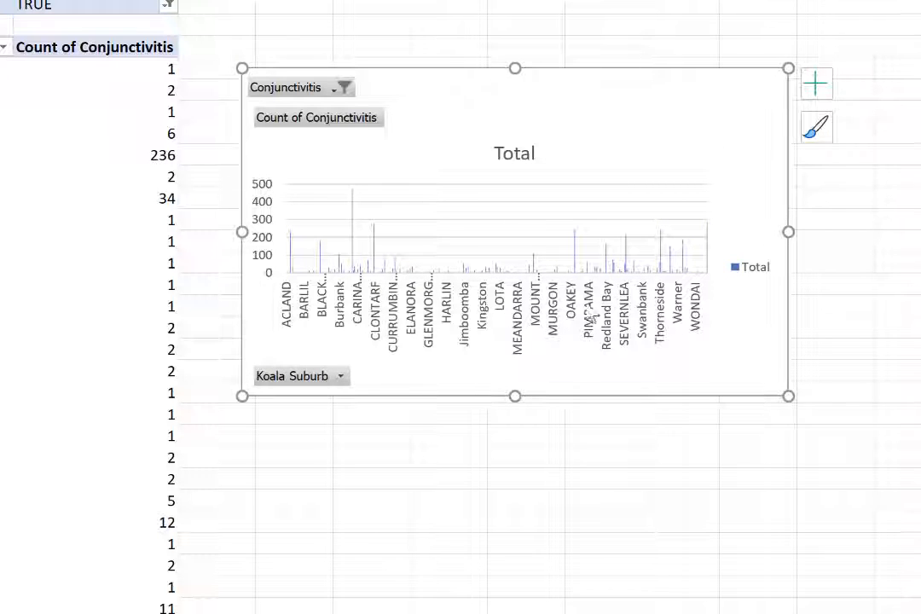
{"action": "left_click_drag", "start_coordinate": [788, 233], "coordinate": [920, 234]}
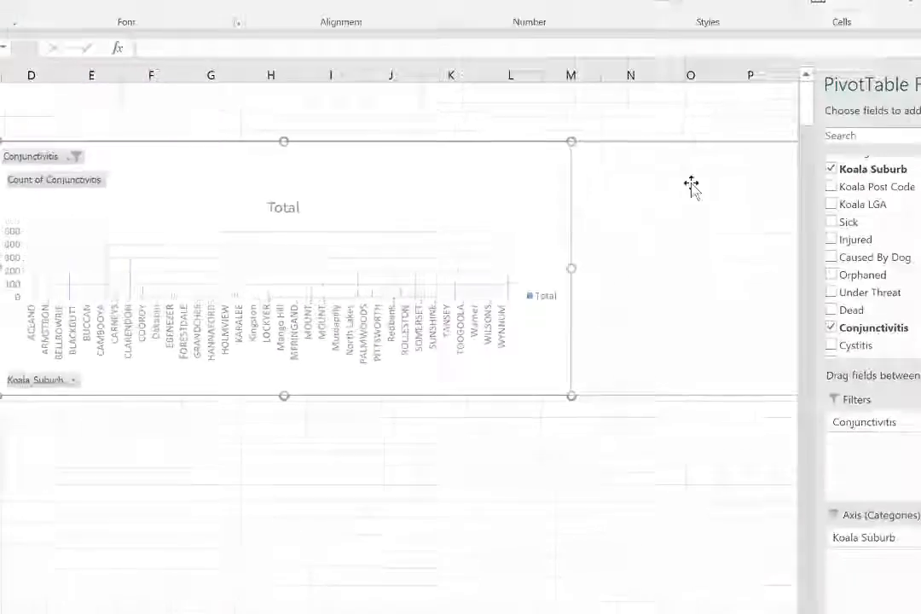
{"action": "left_click", "coordinate": [547, 177]}
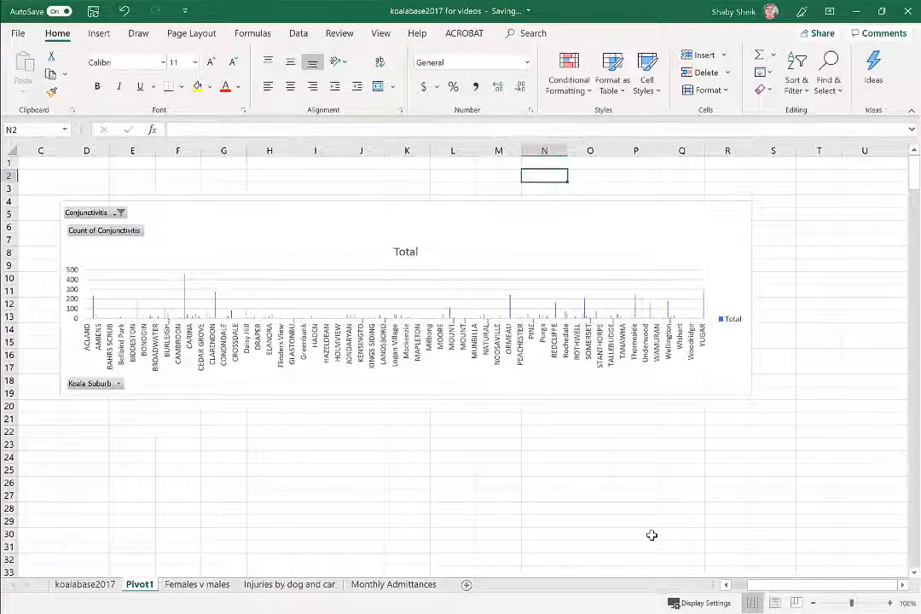
- Apply a value filter on Koala Suburb in the PivotChart so only suburbs with a Count of Conjunctivitis greater than 100 are included
{"action": "left_click", "coordinate": [480, 239]}
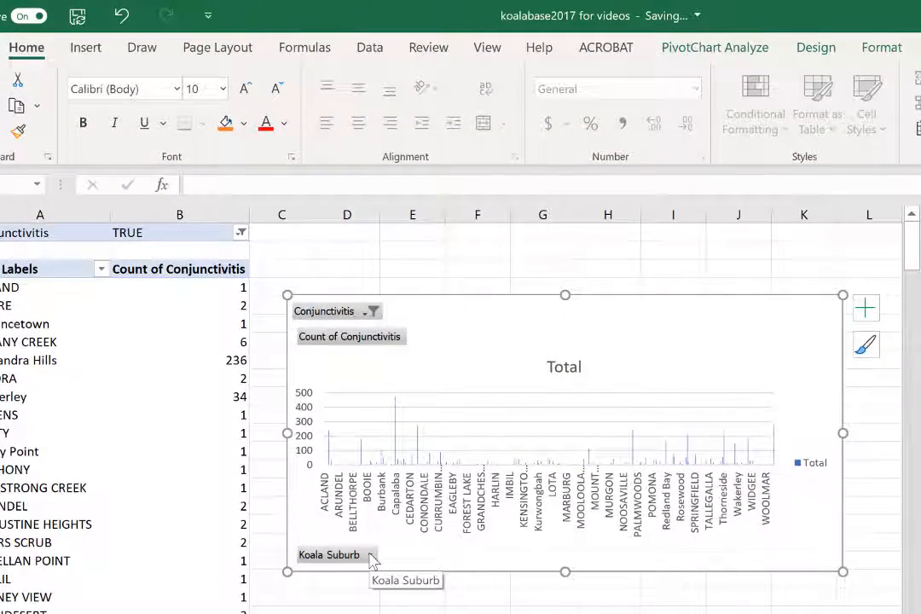
{"action": "left_click", "coordinate": [371, 556]}
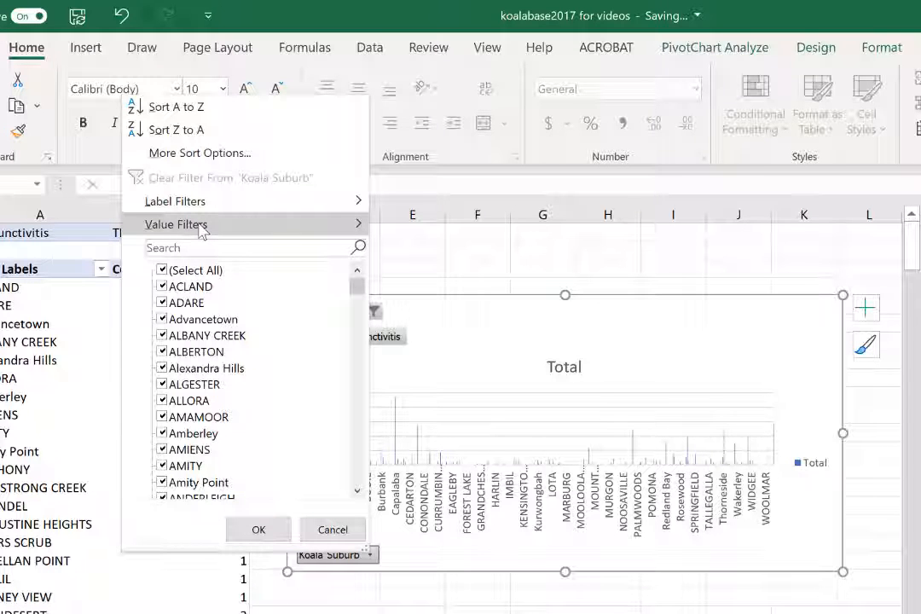
{"action": "mouse_move", "coordinate": [201, 229]}
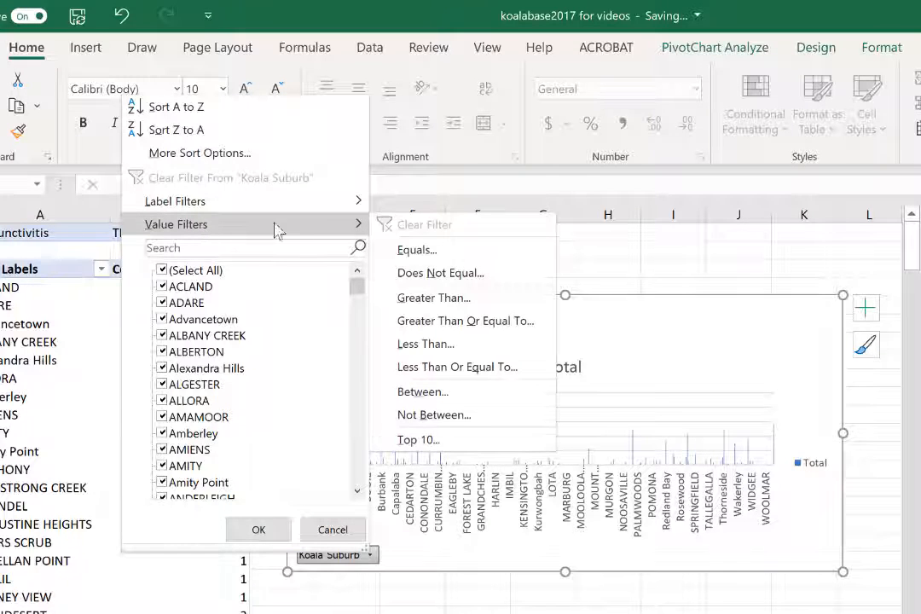
{"action": "left_click", "coordinate": [449, 305]}
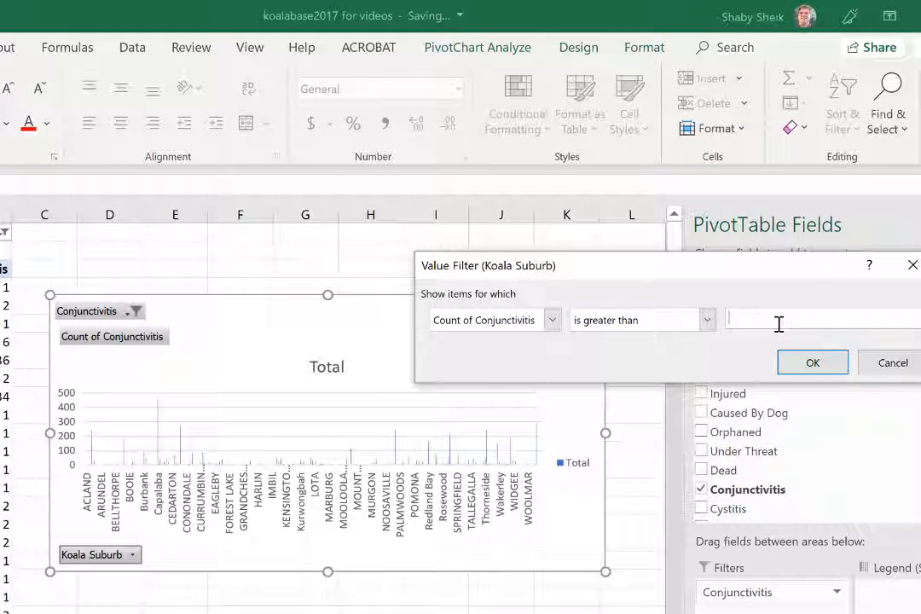
{"action": "type", "text": "100"}
{"action": "key", "text": "Return"}
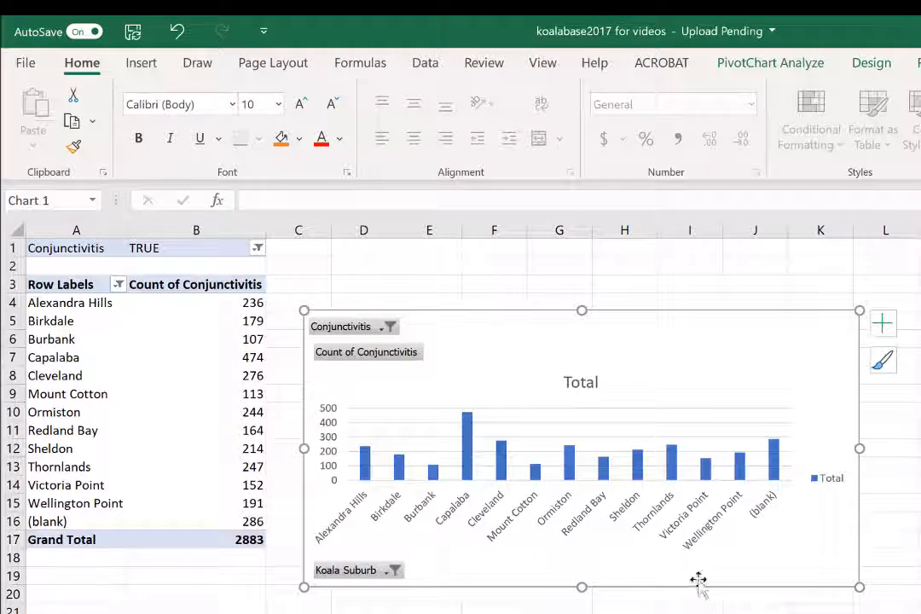
{"action": "left_click", "coordinate": [387, 570]}
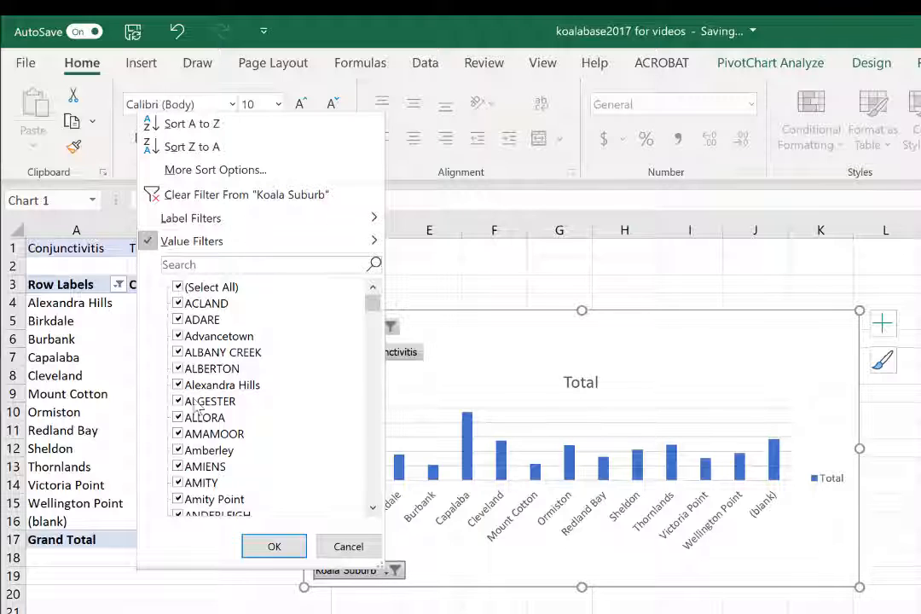
{"action": "left_click", "coordinate": [288, 548]}
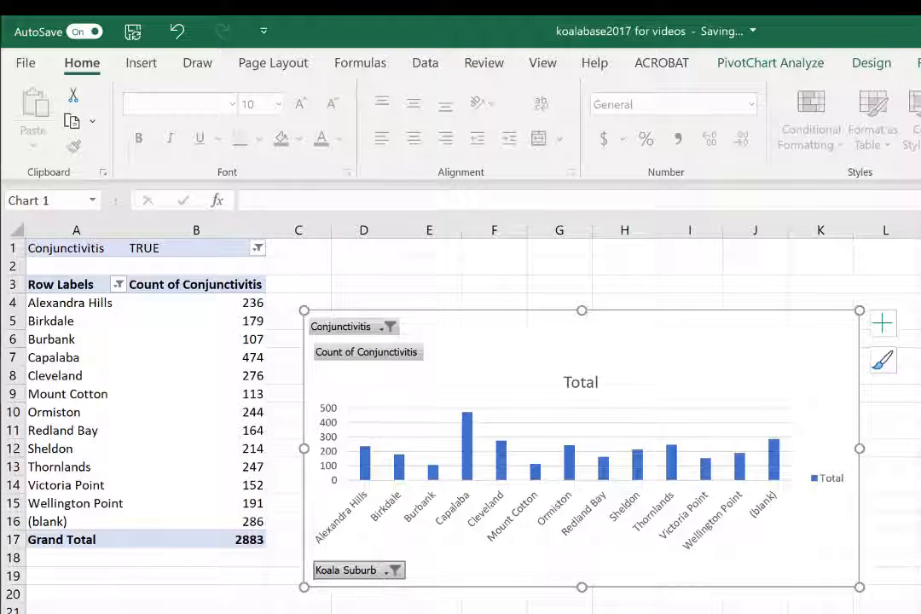